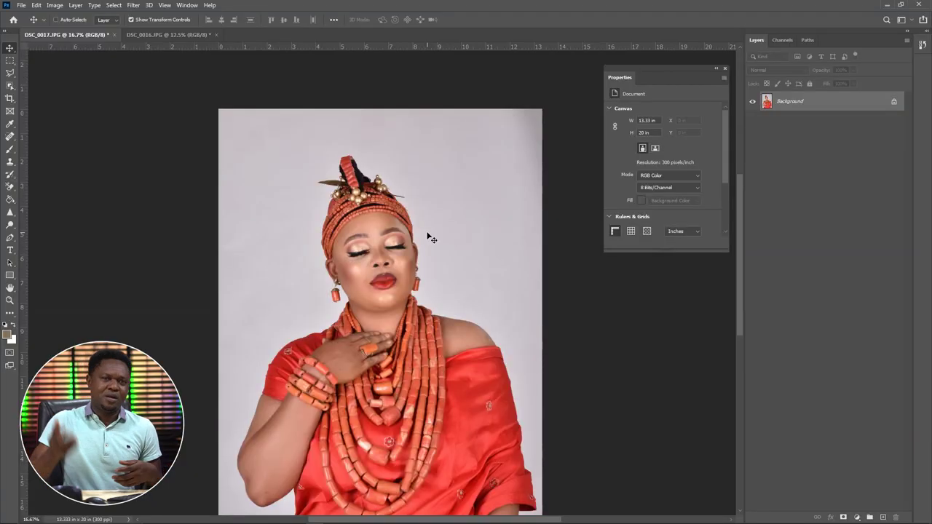
Lasso the woman's face in DSC_0016 and paste a copy onto a new Layer 1
click(169, 35)
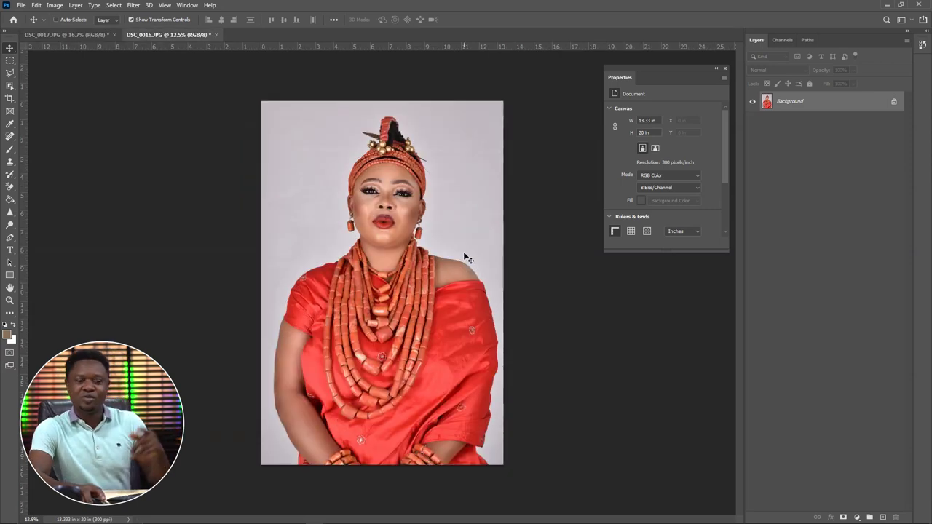
scroll(464, 255, up, 4)
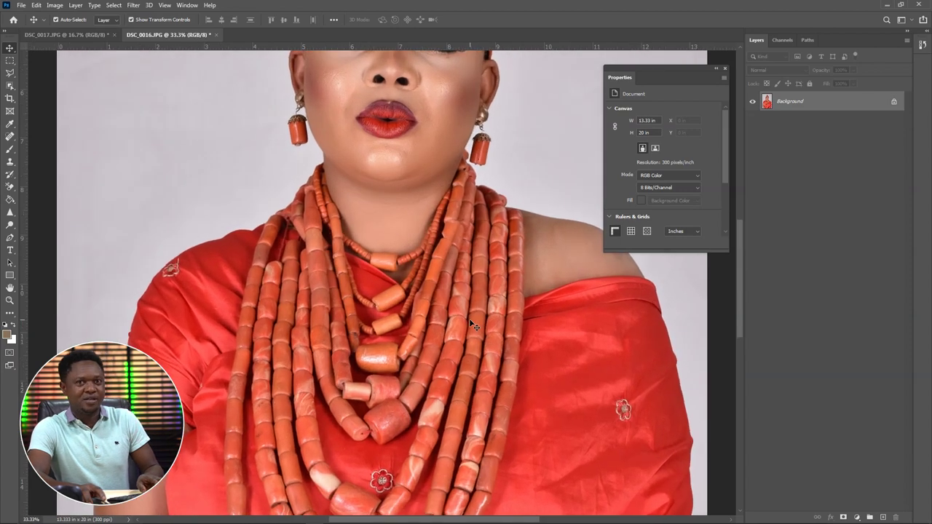
scroll(451, 284, up, 5)
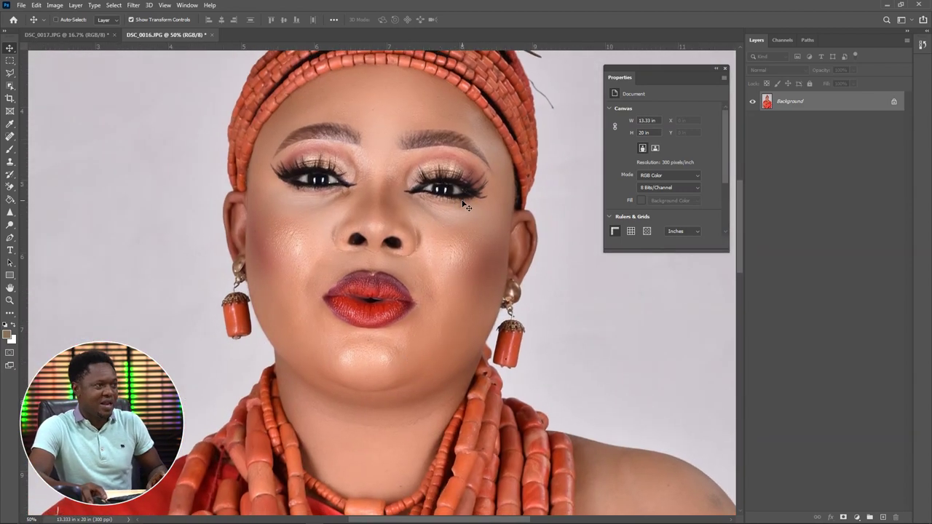
key(l)
drag(423, 122, 289, 120)
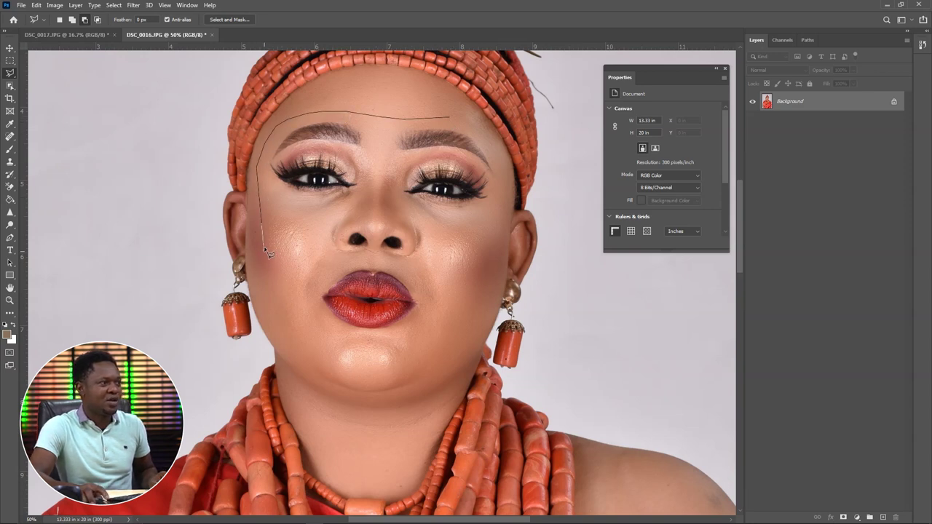
mouse_move(328, 360)
mouse_down()
mouse_move(356, 371)
mouse_move(430, 363)
mouse_move(481, 322)
mouse_move(487, 285)
mouse_up()
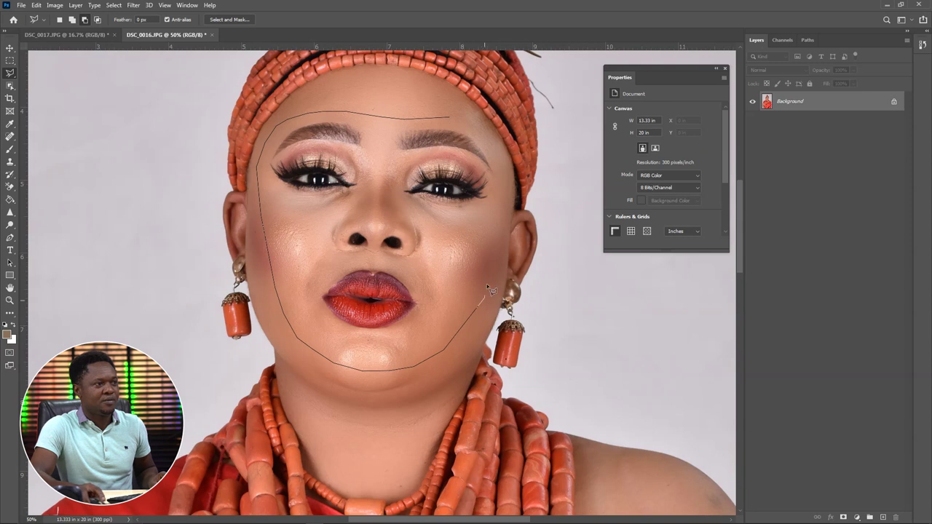
drag(507, 175, 491, 133)
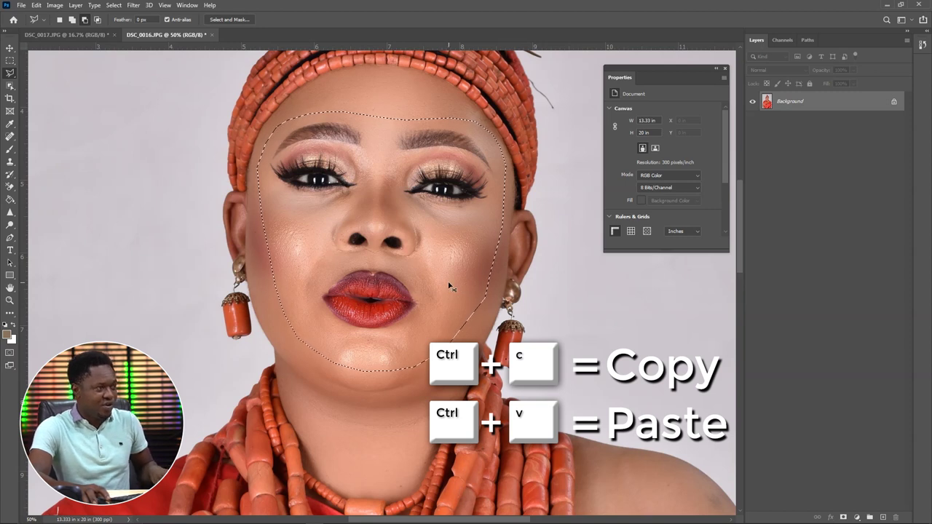
key(ctrl+c)
key(ctrl+v)
Drag the pasted face layer into DSC_0017 and place it beside her head for transforming
click(10, 48)
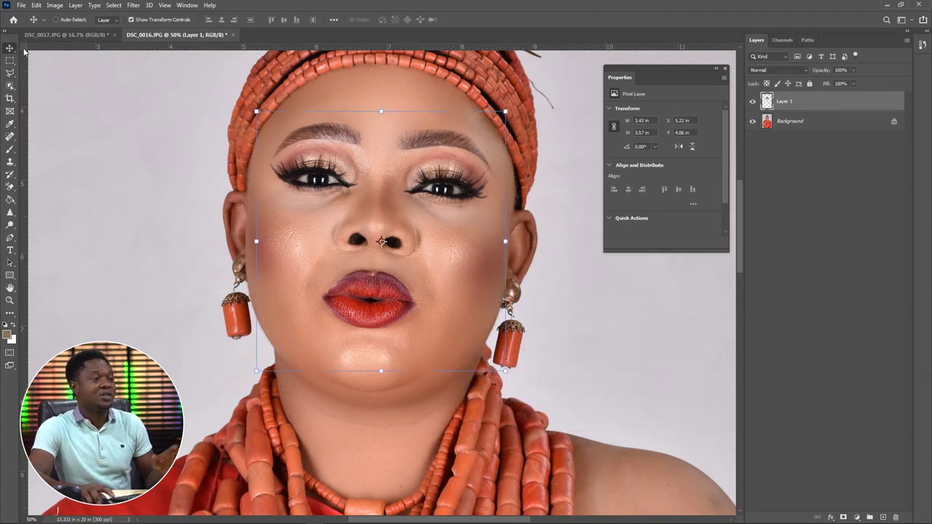
drag(364, 150, 100, 42)
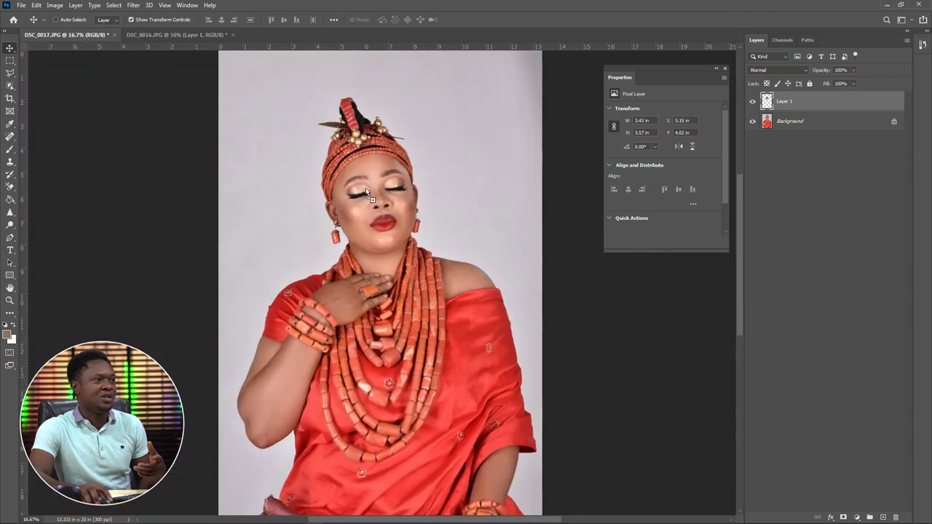
drag(391, 210, 469, 180)
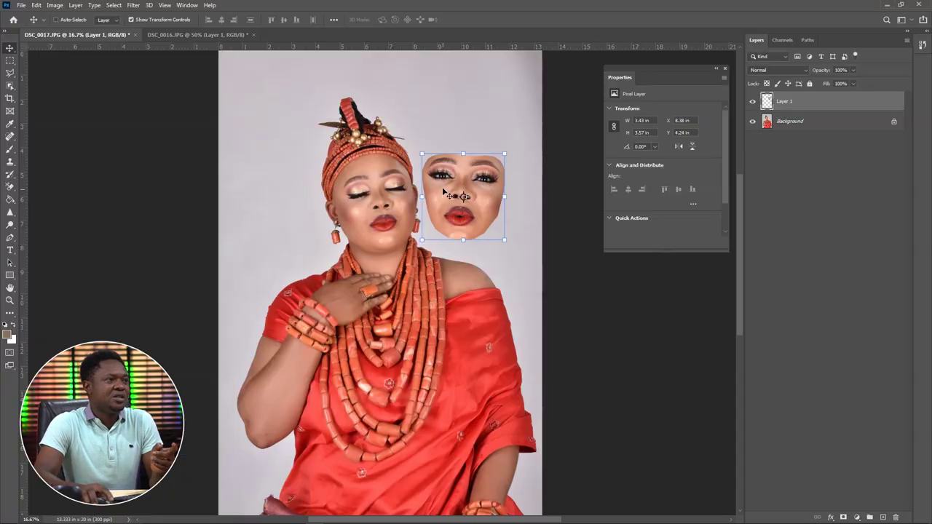
drag(443, 188, 438, 191)
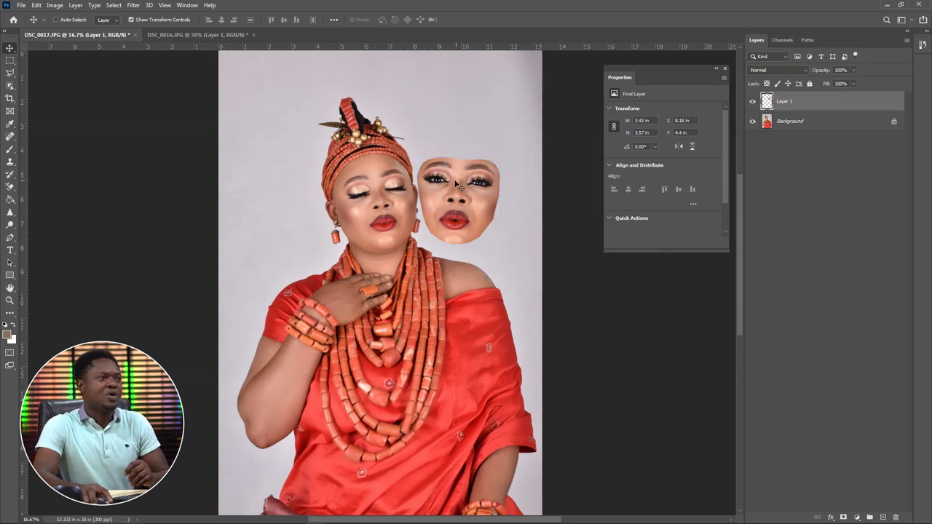
drag(498, 168, 503, 167)
key(ctrl+t)
Flip the face horizontally, move it over her face, and lower Layer 1's fill to 33%
right_click(476, 195)
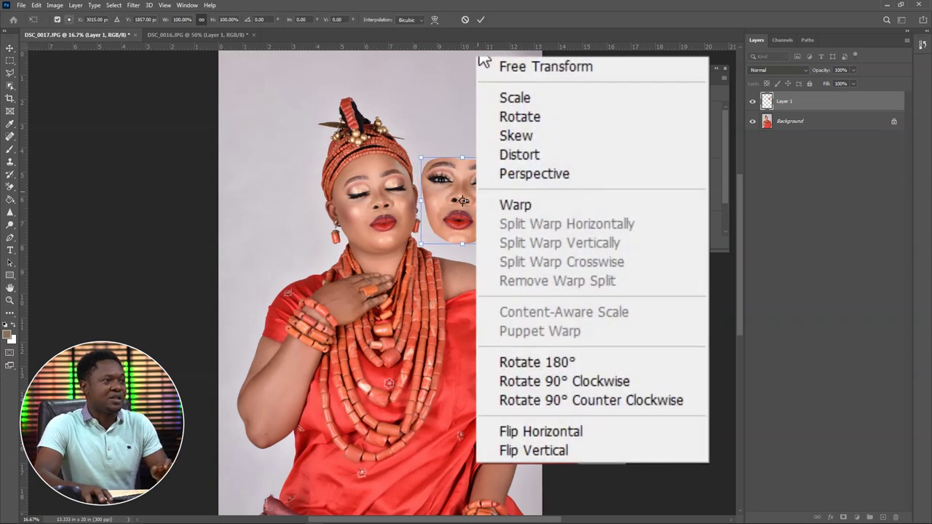
click(514, 434)
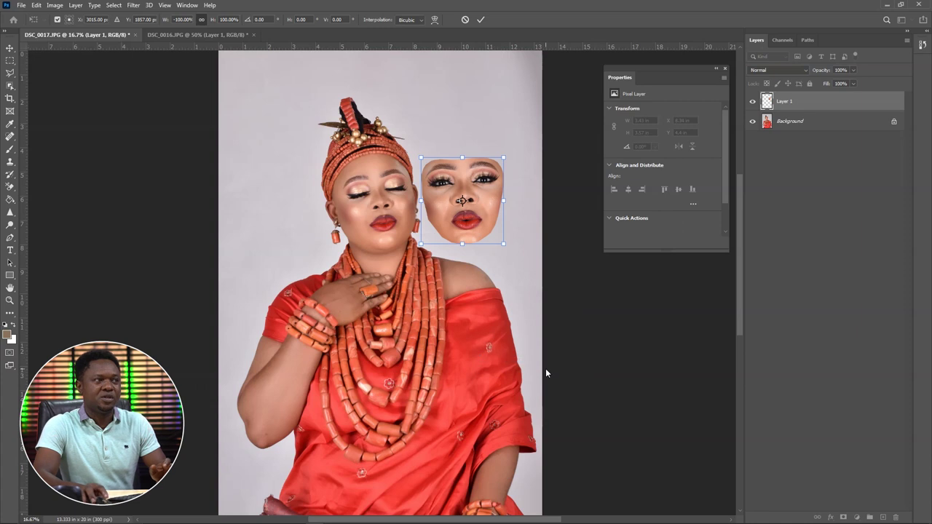
drag(479, 196, 400, 203)
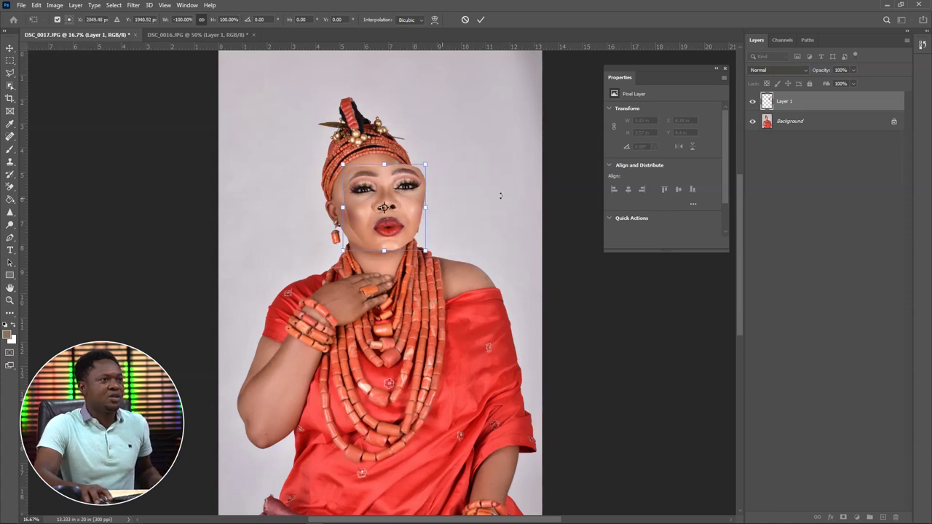
click(853, 84)
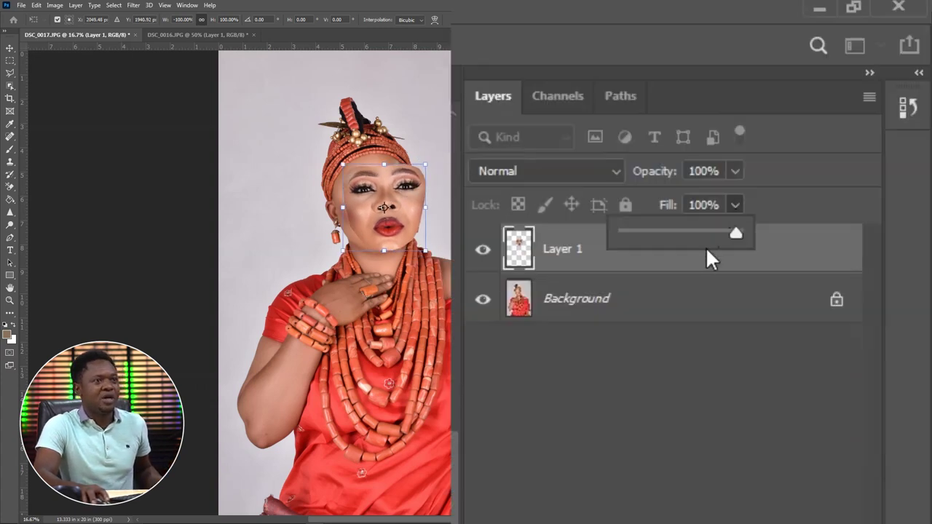
drag(638, 242, 660, 242)
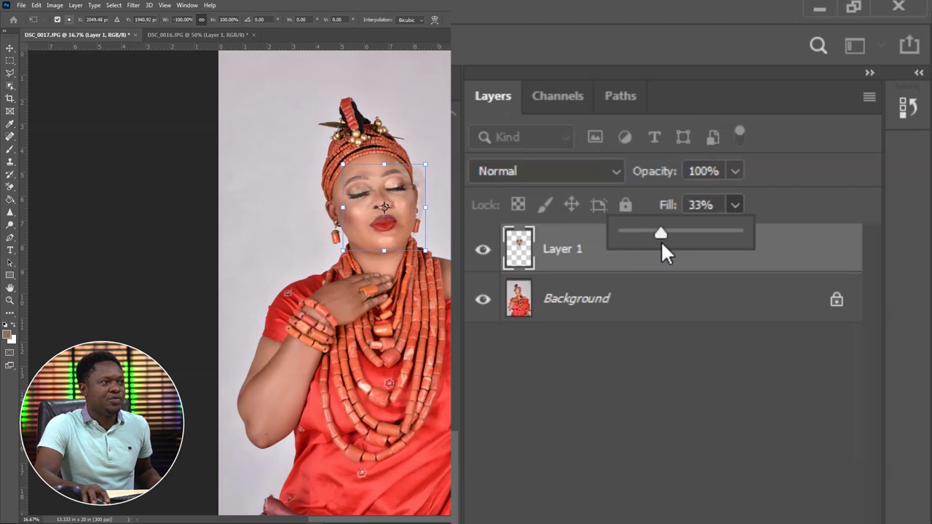
Zoom in, then rotate, shrink and reposition the face to match her head tilt
key(ctrl+plus)
key(ctrl+plus)
key(ctrl+plus)
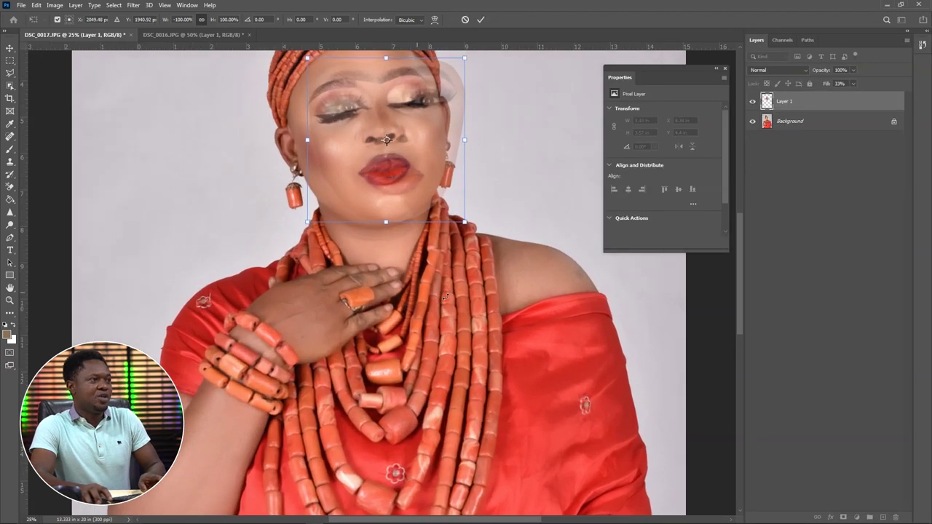
scroll(453, 295, up, 5)
key(ctrl+plus)
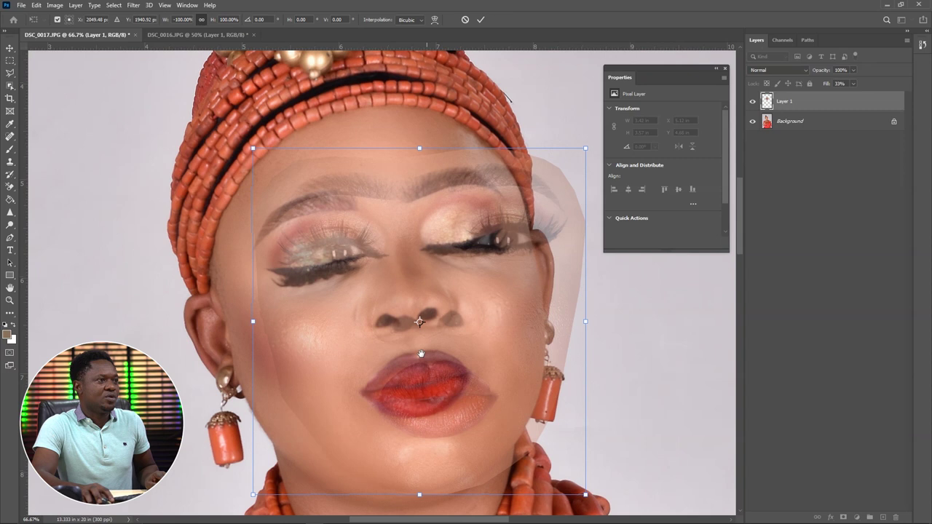
drag(407, 358, 340, 357)
drag(509, 134, 435, 175)
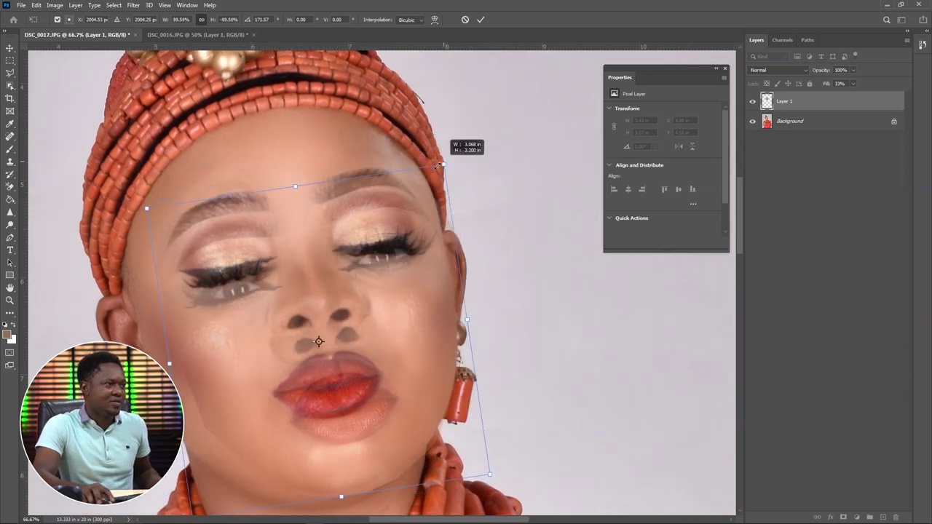
drag(372, 193, 394, 221)
drag(436, 130, 440, 136)
mouse_move(399, 207)
mouse_down()
mouse_move(403, 216)
mouse_move(398, 207)
mouse_up()
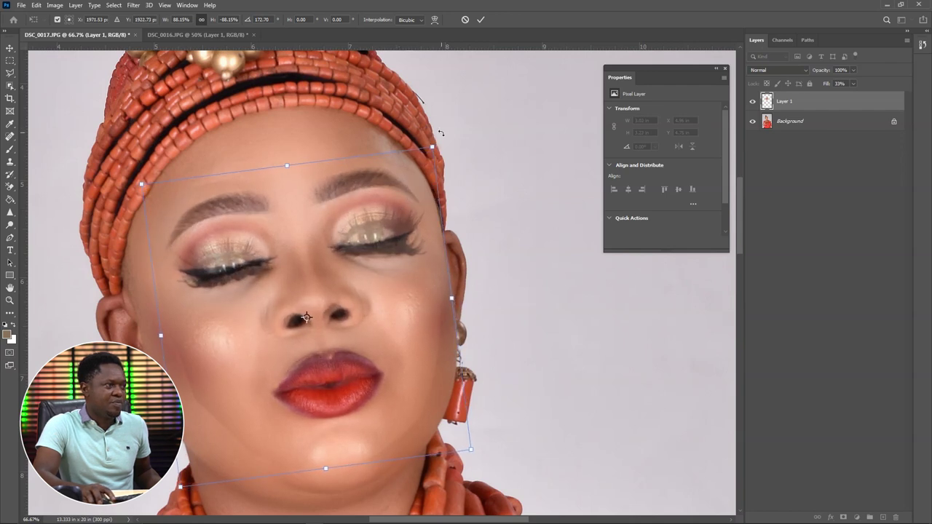
Fine-tune the face's rotation, scale and position to about 88.7% and 172.9°
drag(438, 135, 440, 136)
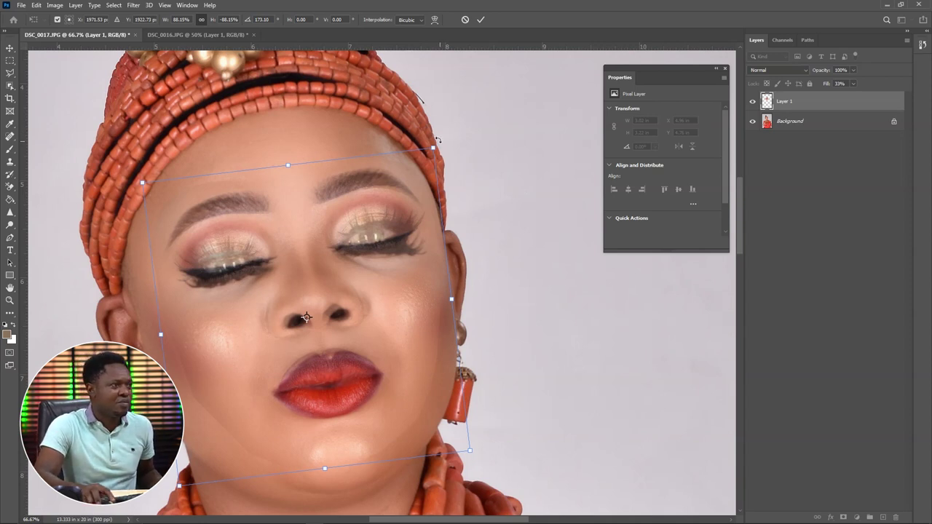
drag(437, 138, 439, 137)
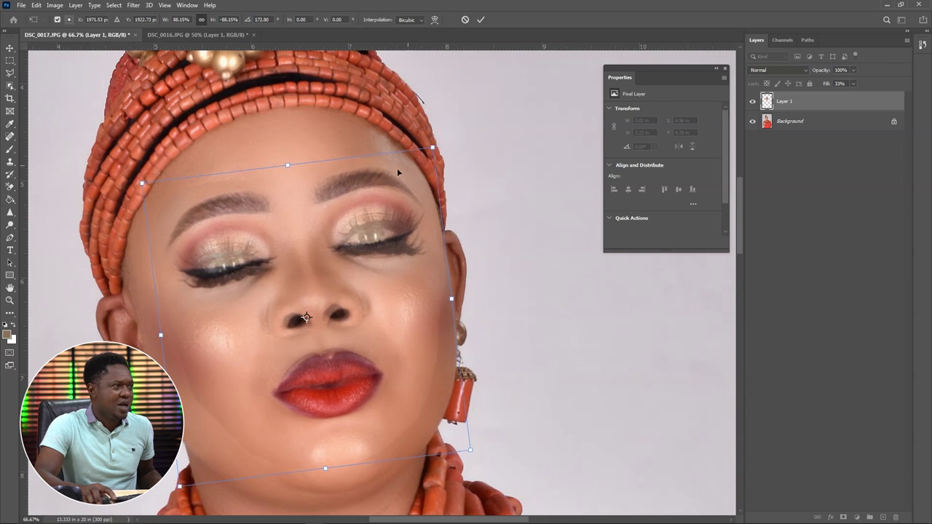
drag(398, 171, 401, 175)
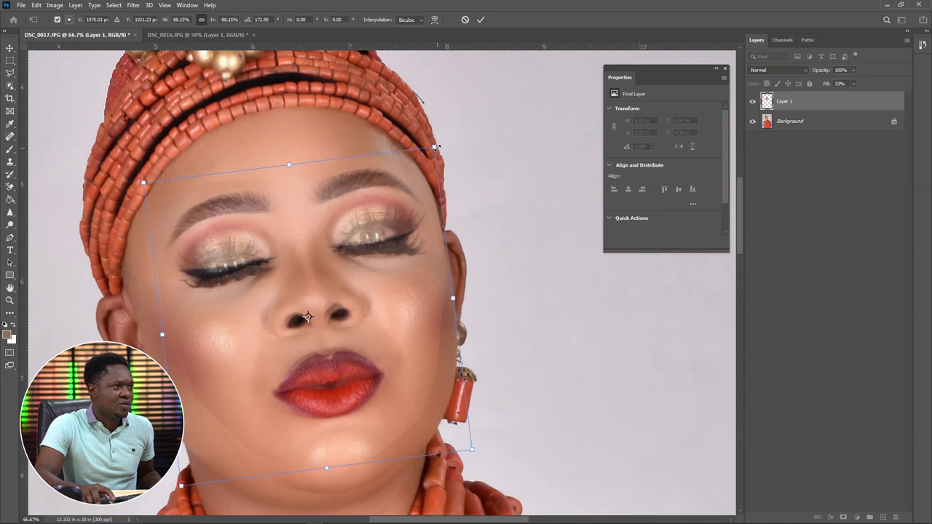
drag(434, 147, 413, 170)
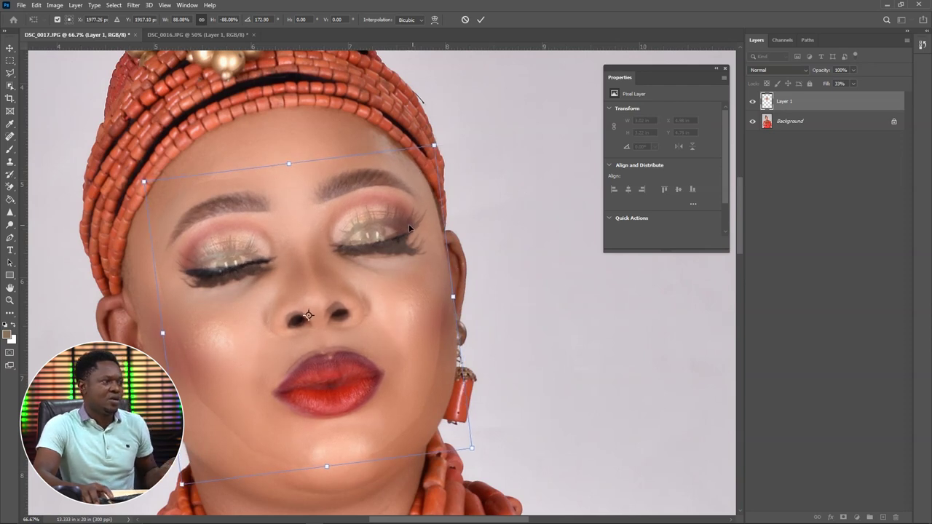
key(Down)
key(Down)
key(Down)
key(Down)
key(Down)
key(Down)
key(Down)
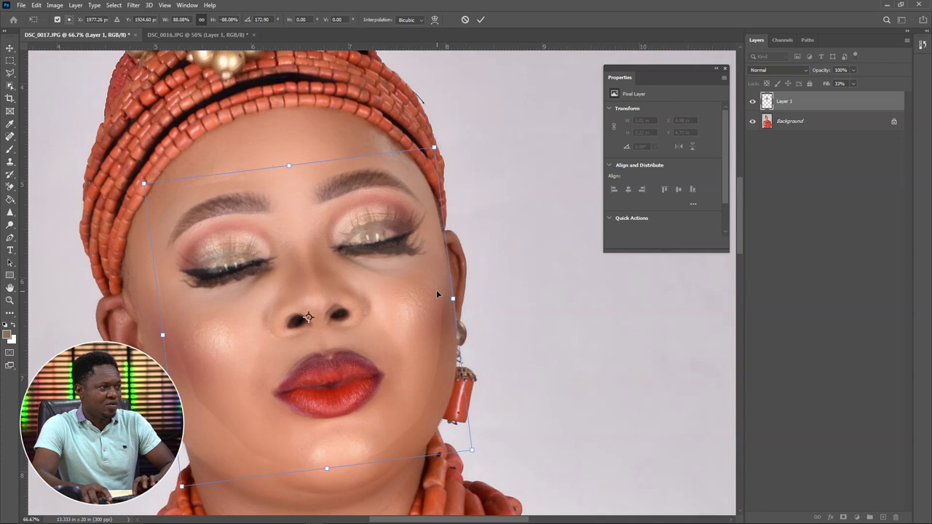
key(Up)
key(Up)
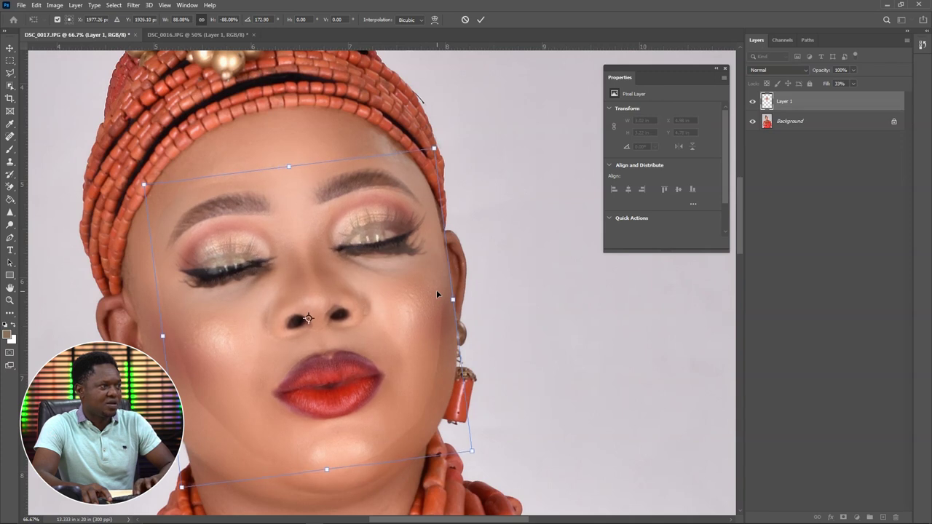
drag(432, 150, 436, 146)
drag(405, 175, 404, 175)
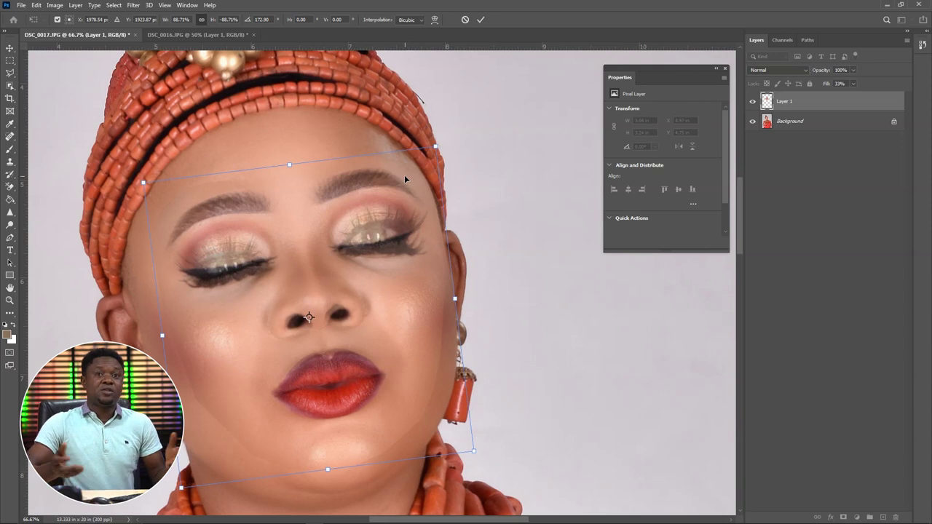
Apply the face transform and restore Layer 1's fill to 100%
key(ctrl+minus)
key(ctrl+minus)
key(ctrl+minus)
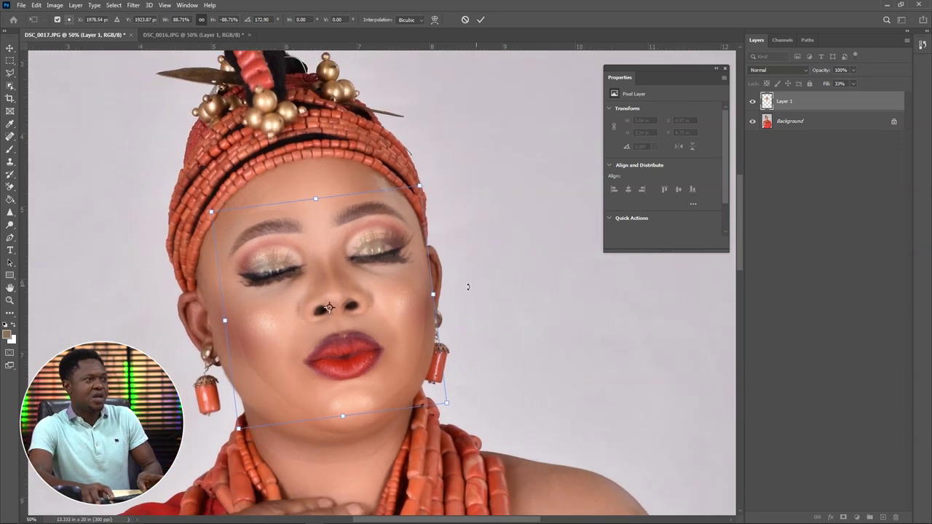
key(Return)
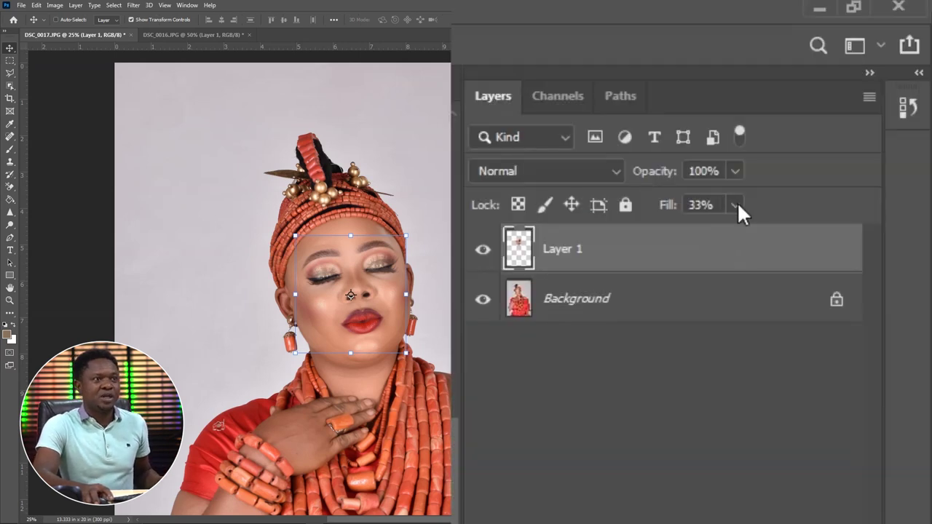
click(852, 83)
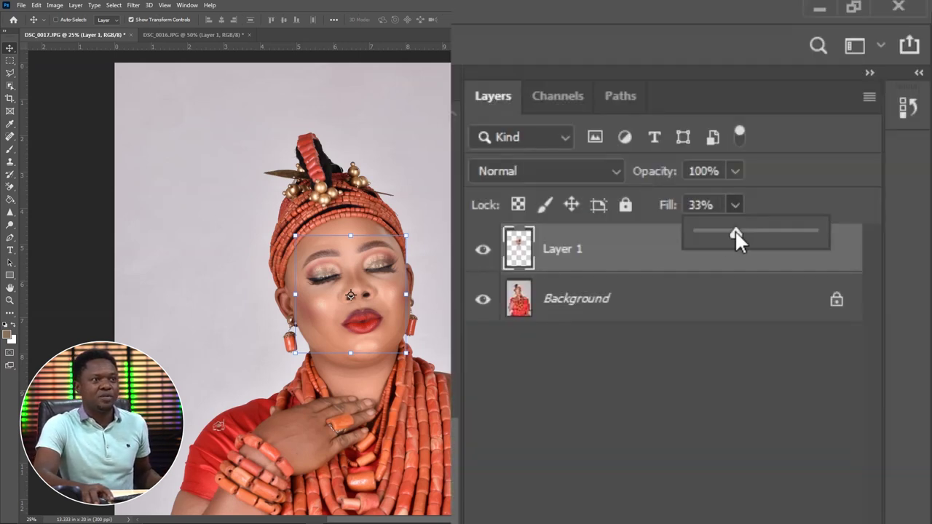
drag(736, 232, 824, 239)
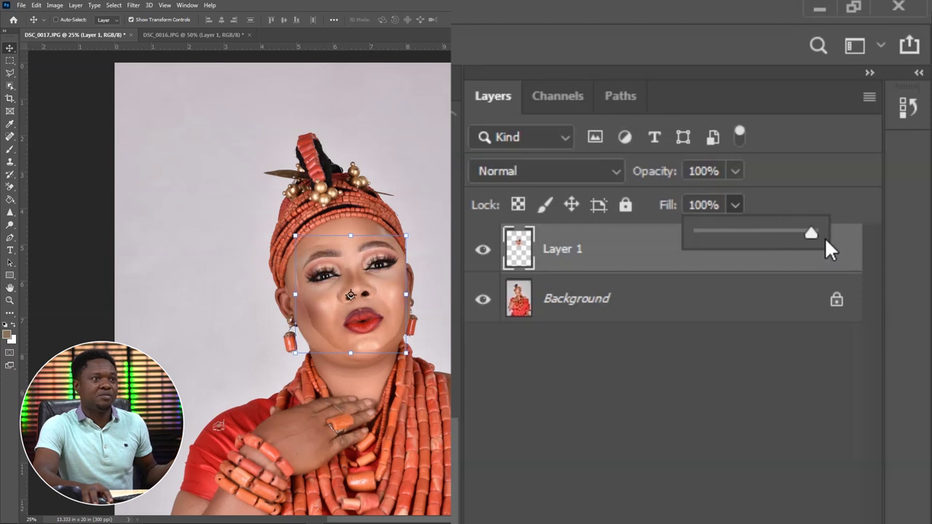
key(Return)
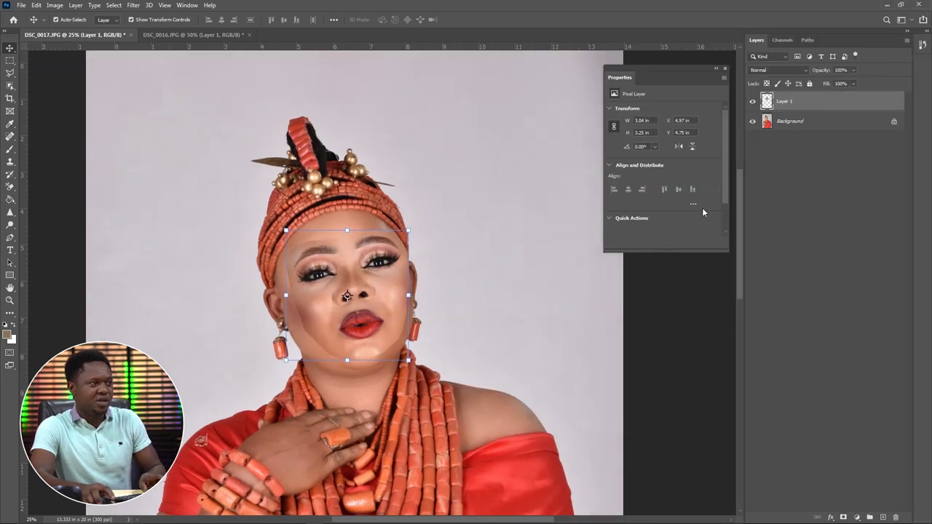
Zoom in and out to check the face placement, then select the Background layer
key(ctrl+plus)
key(ctrl+plus)
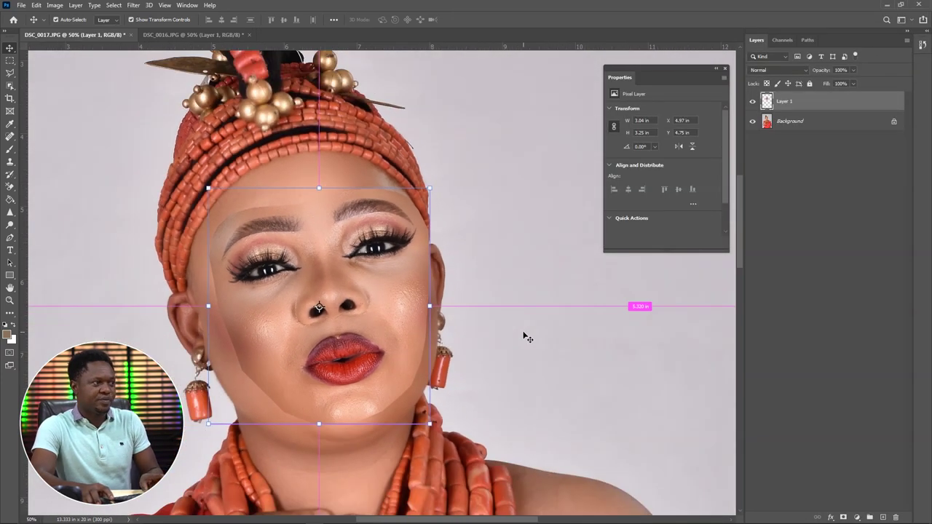
key(ctrl+minus)
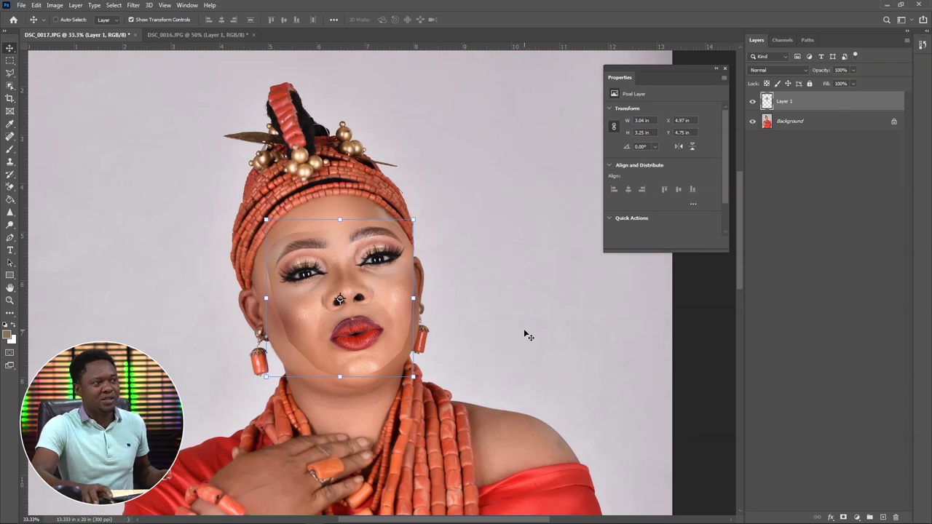
click(787, 122)
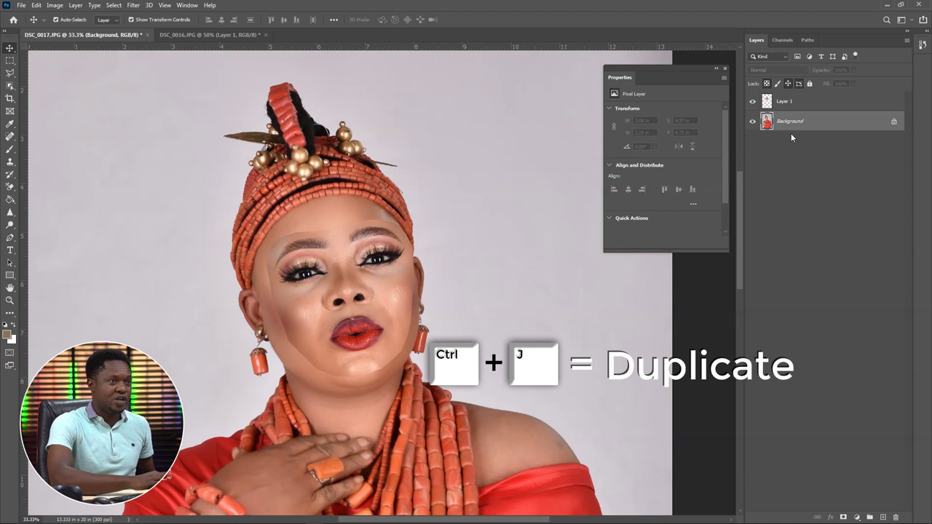
Duplicate Background with Ctrl+J and load Layer 1's face outline as a selection
key(ctrl+j)
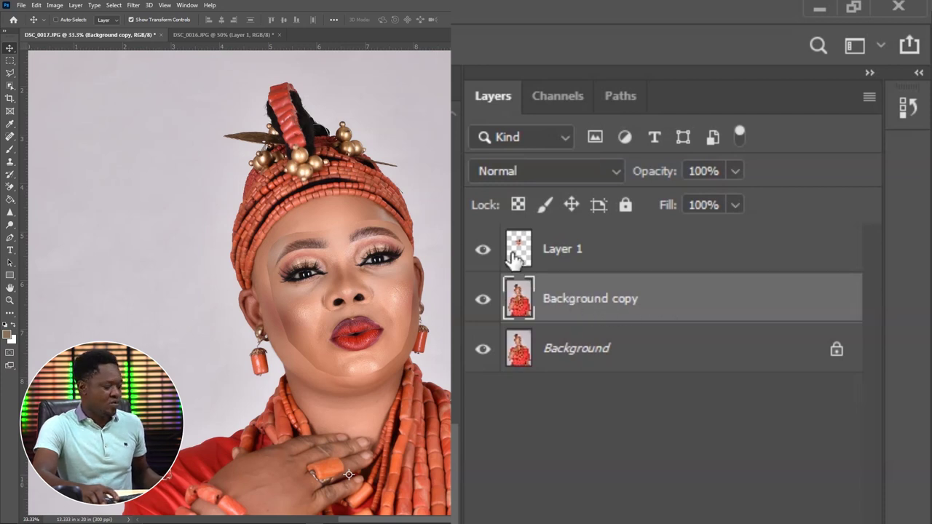
key(ctrl)
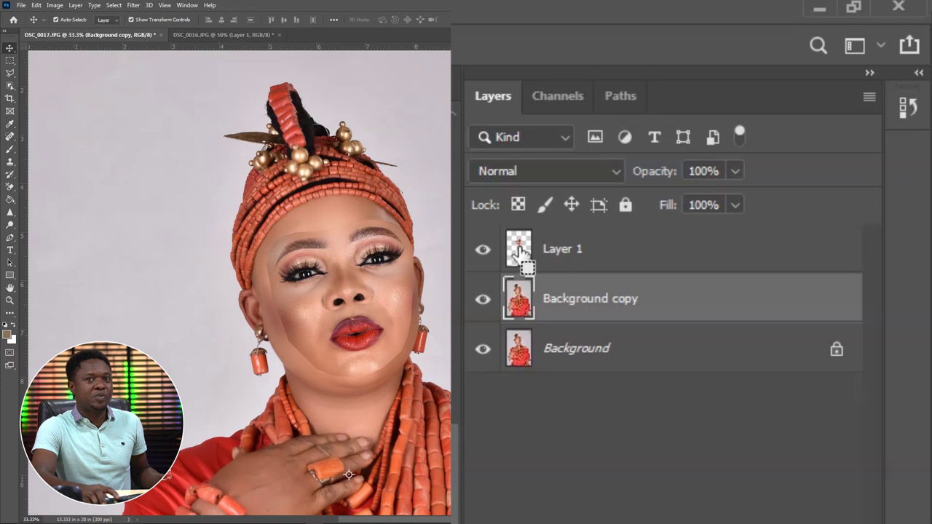
ctrl+click(518, 249)
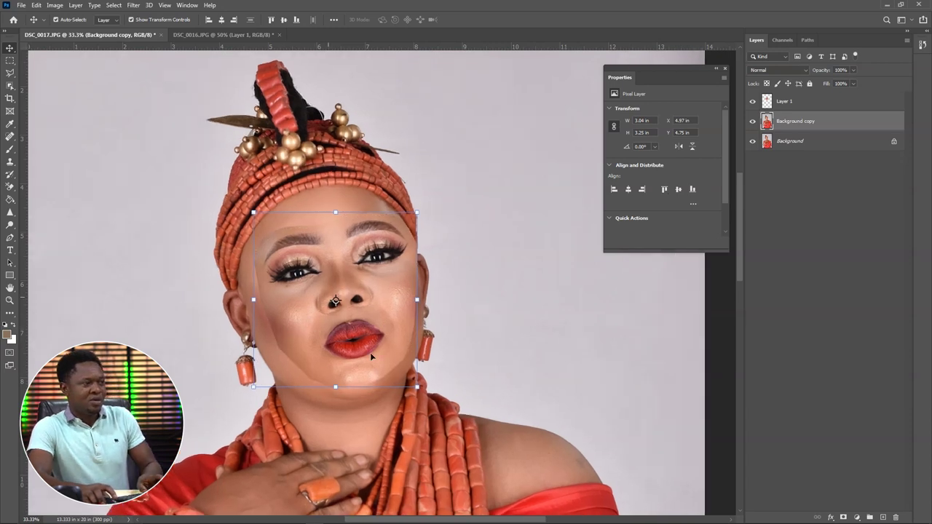
key(ctrl+plus)
key(ctrl+plus)
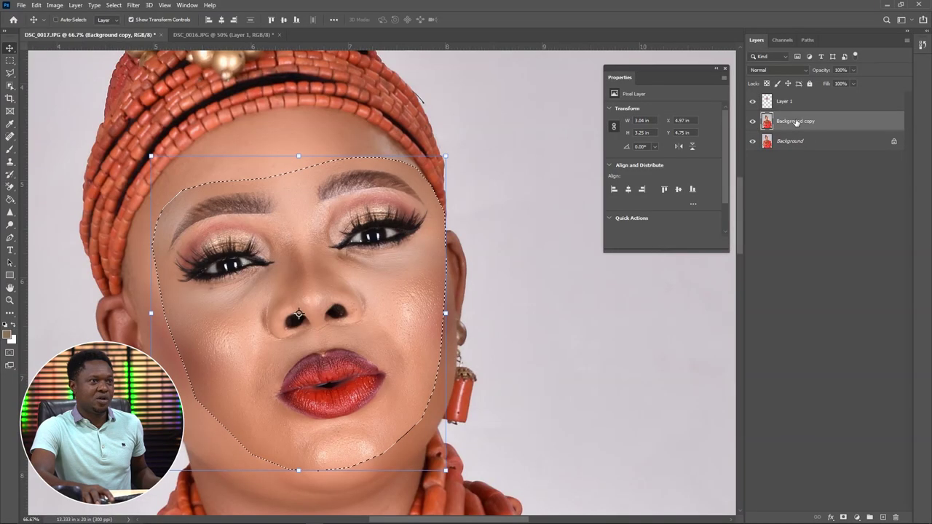
Contract the face selection by 7 pixels using Select > Modify > Contract
click(109, 6)
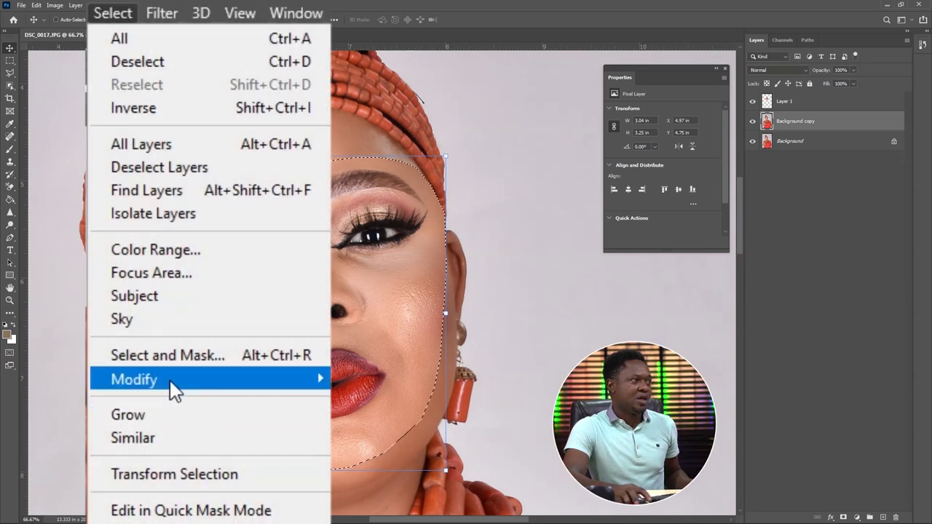
mouse_move(173, 382)
click(401, 446)
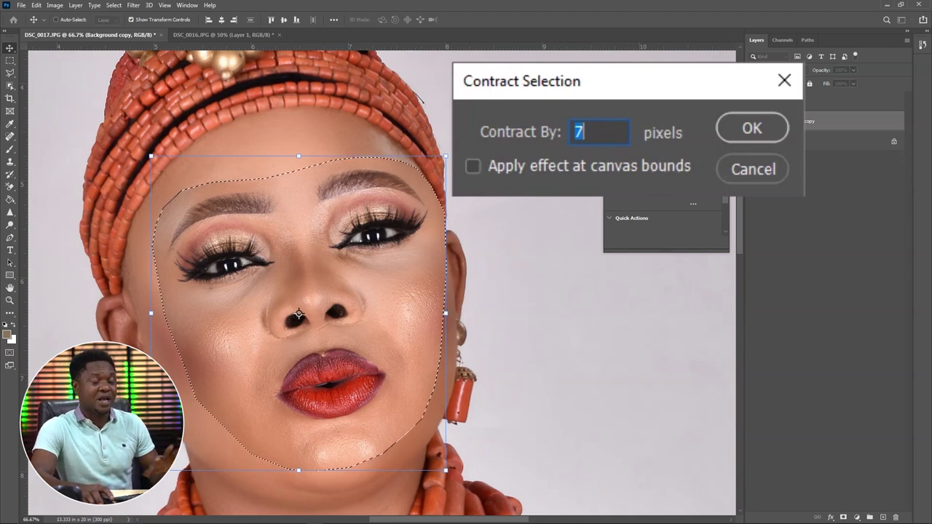
click(747, 130)
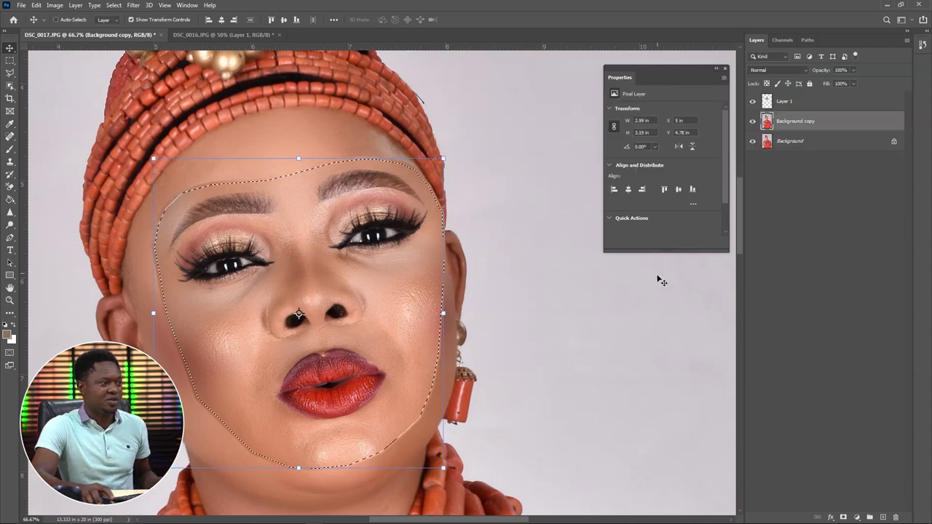
key(ctrl+1)
drag(335, 301, 464, 297)
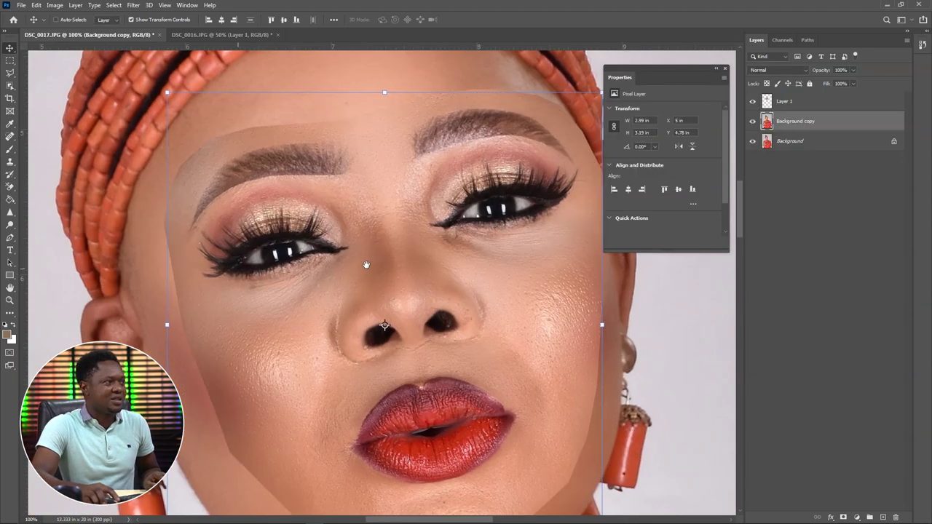
key(ctrl+plus)
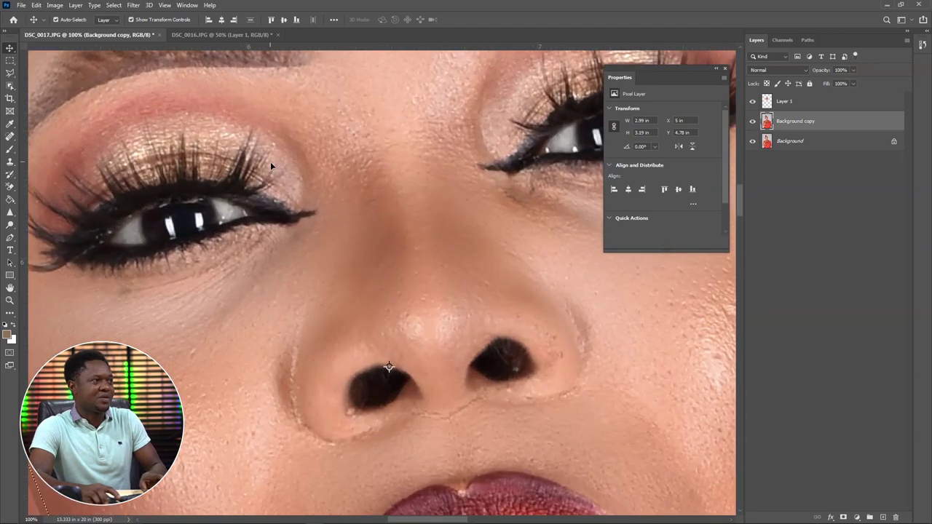
key(ctrl+plus)
drag(270, 162, 551, 401)
drag(210, 156, 376, 309)
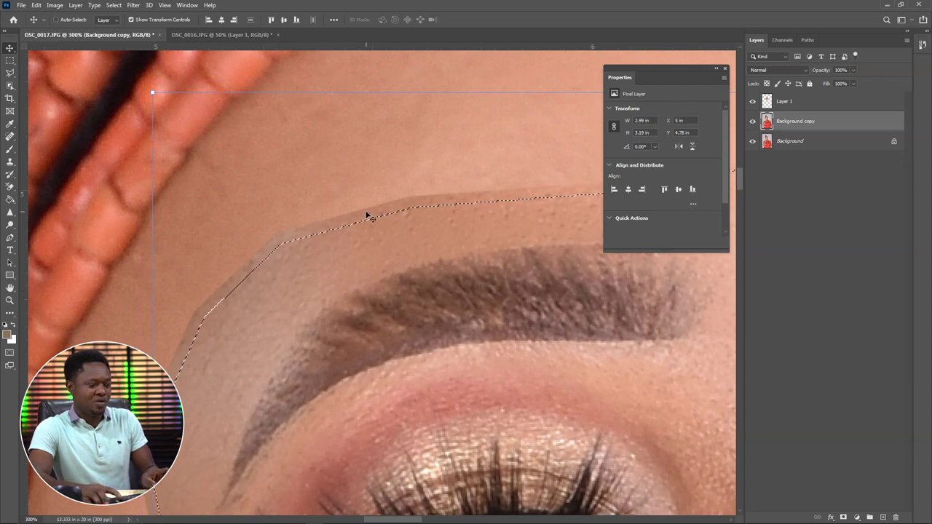
key(ctrl+minus)
key(ctrl+minus)
key(ctrl+minus)
key(ctrl+minus)
key(ctrl+minus)
key(ctrl+minus)
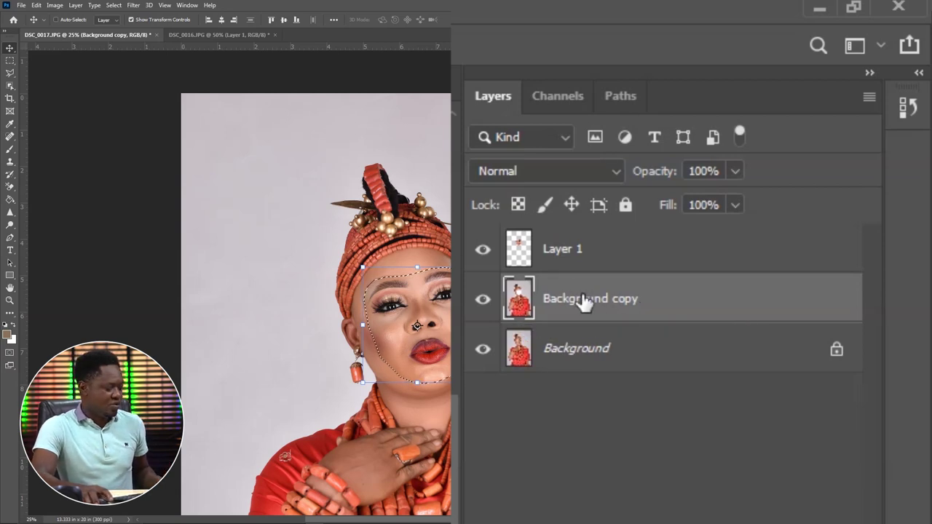
Deselect, then select both Layer 1 and Background copy in the Layers panel
key(ctrl+d)
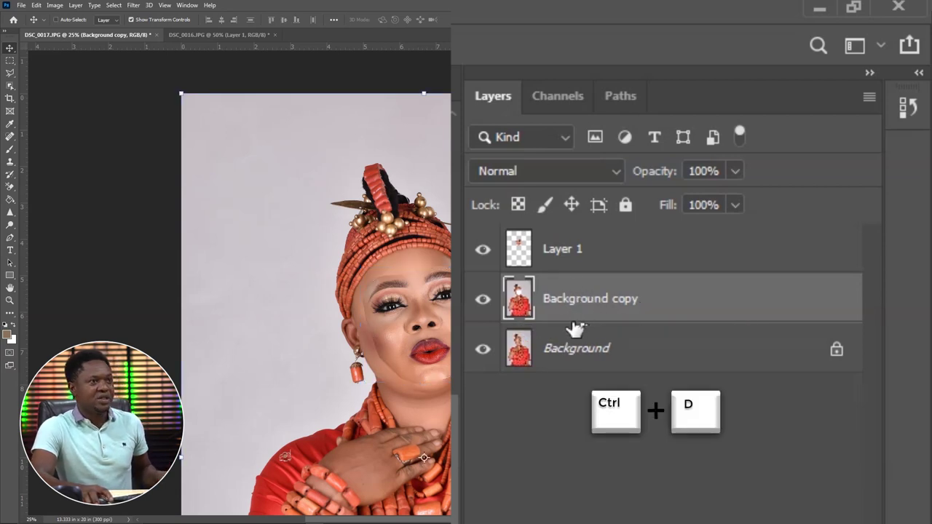
click(575, 267)
click(648, 301)
ctrl+click(619, 258)
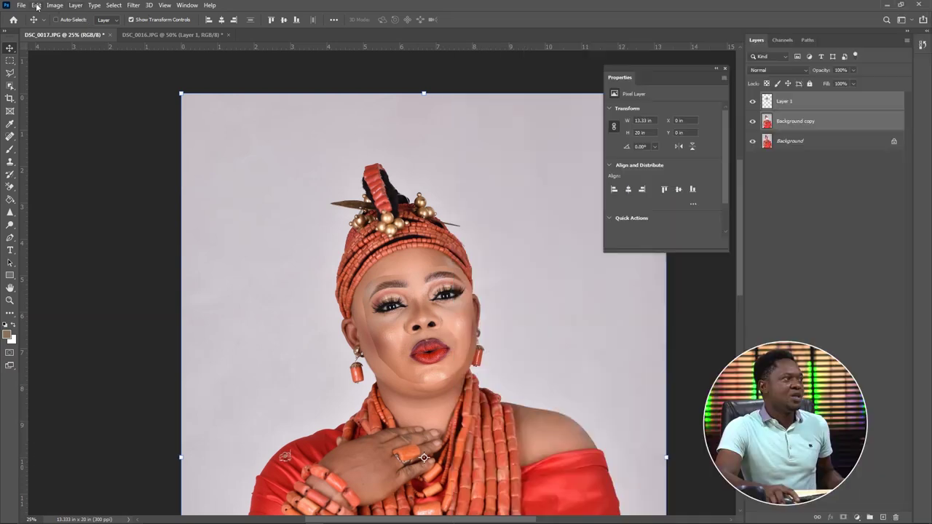
click(36, 5)
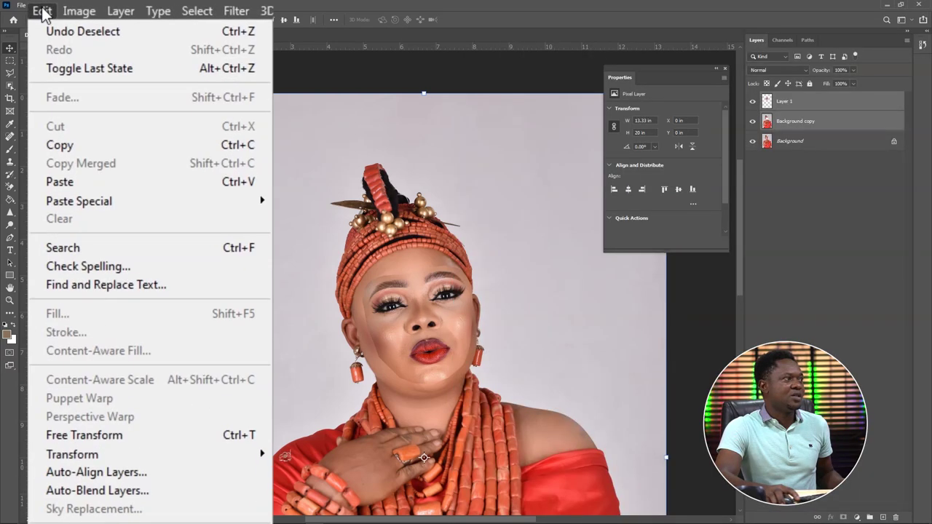
Run Auto-Blend Layers on the two layers and dismiss the Trim error, creating Layer 1 (merged)
click(70, 492)
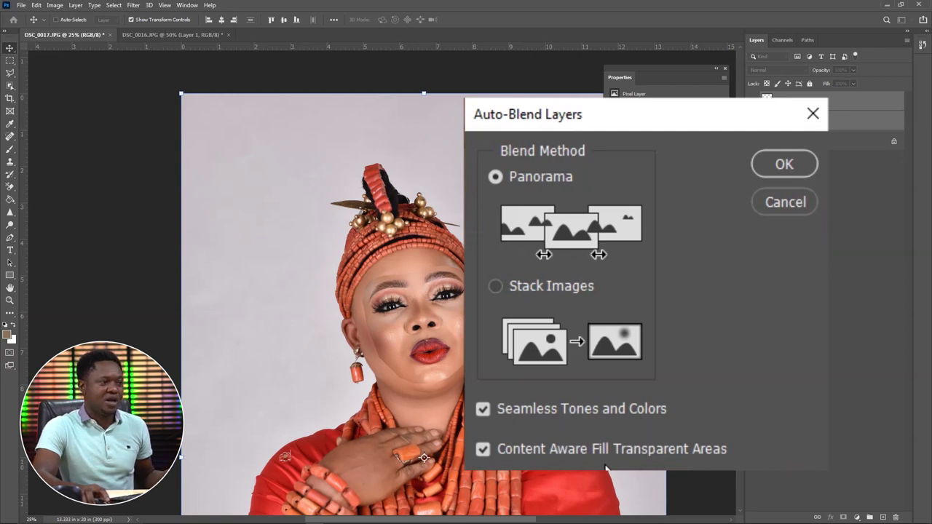
click(805, 173)
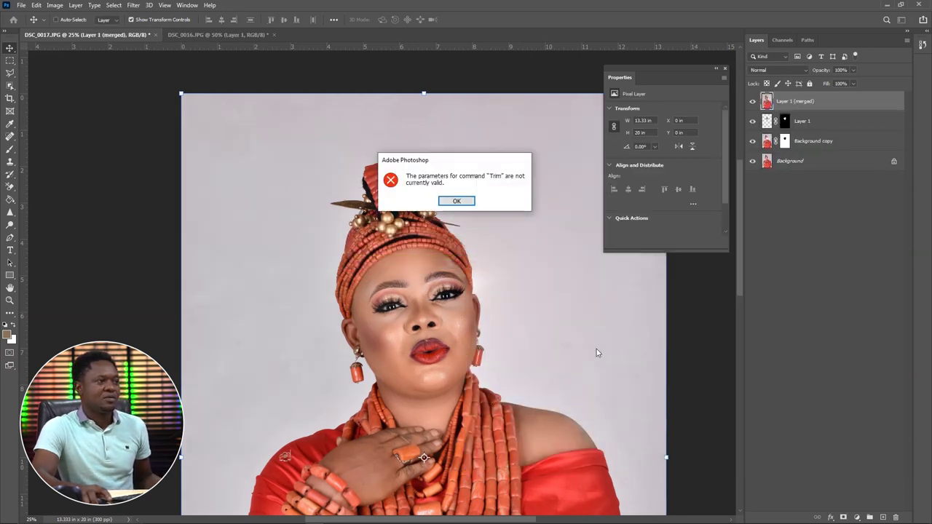
click(456, 202)
scroll(542, 313, up, 2)
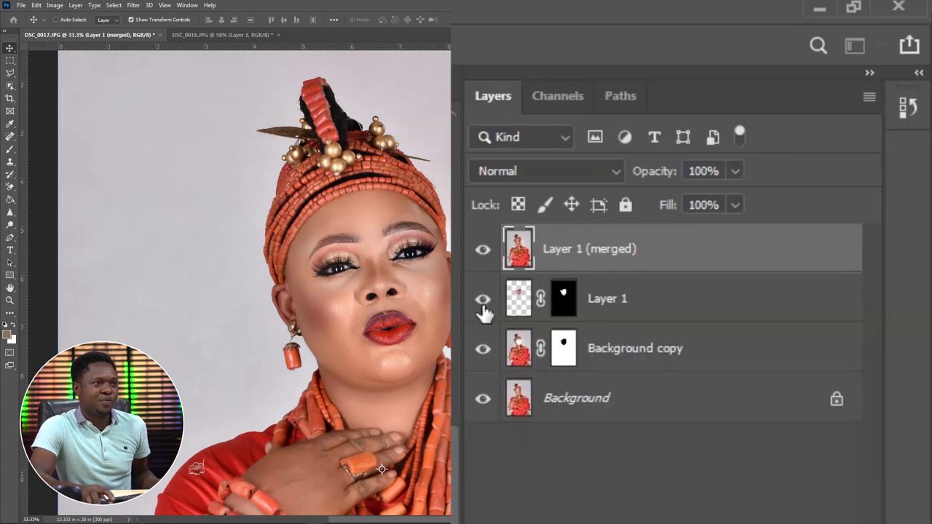
Hide Layer 1 and Background copy, then toggle Layer 1 (merged) to compare before and after
click(482, 298)
click(483, 348)
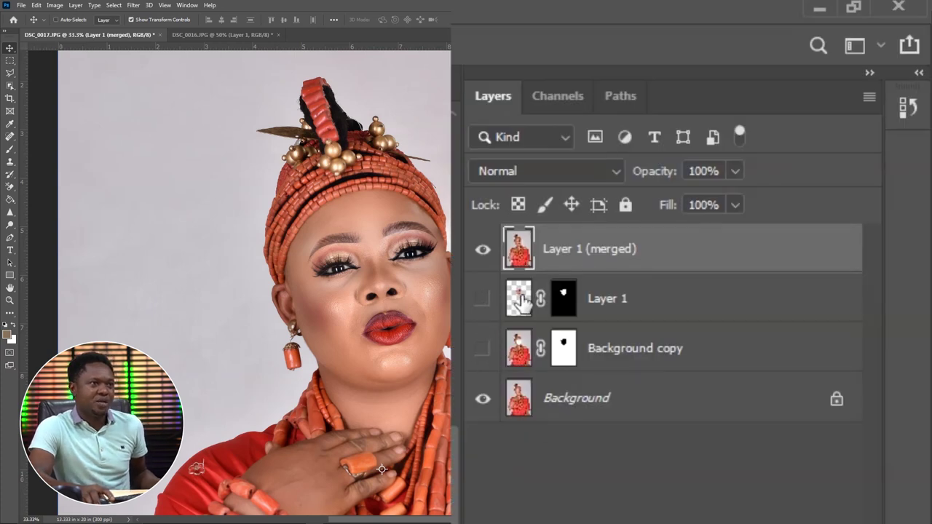
click(483, 252)
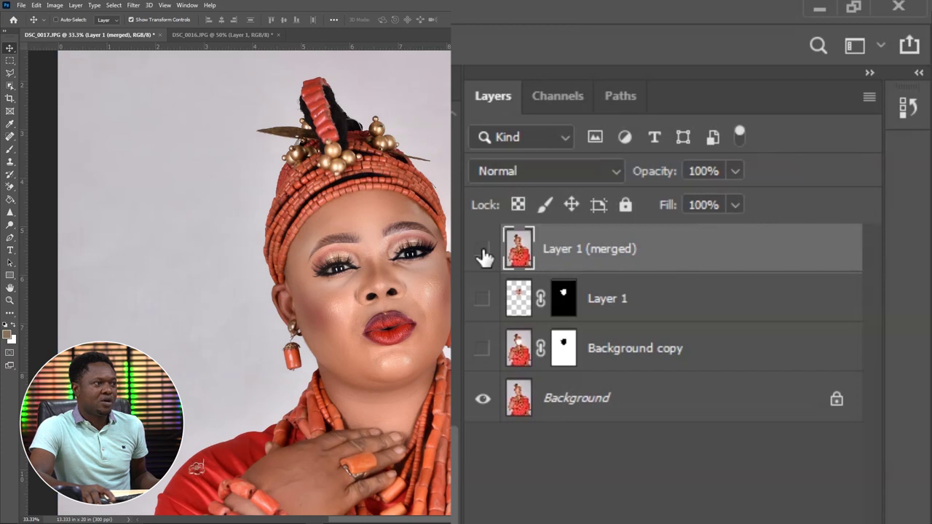
click(483, 254)
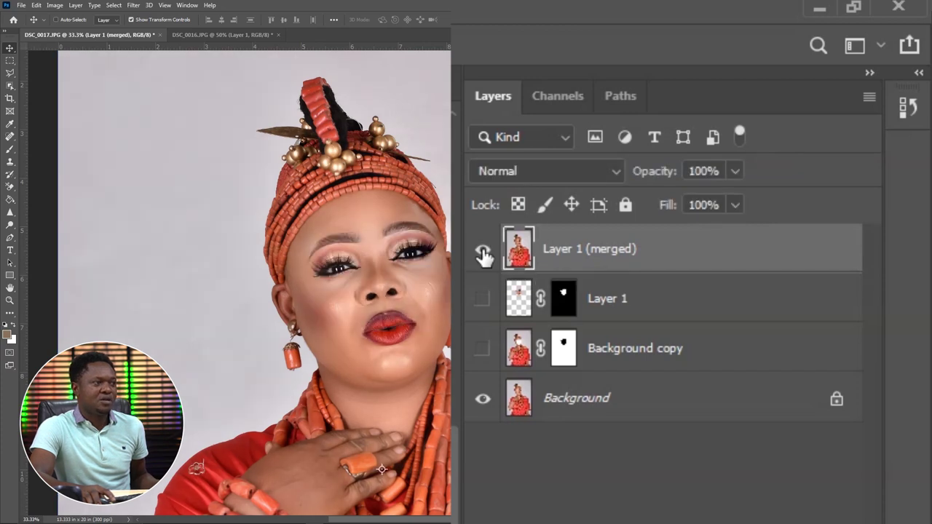
click(483, 254)
click(483, 253)
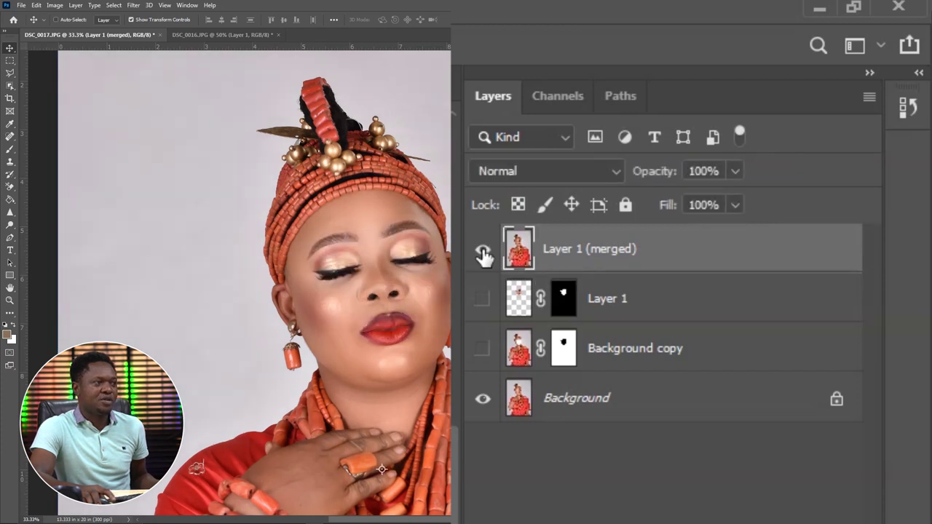
click(482, 253)
click(483, 253)
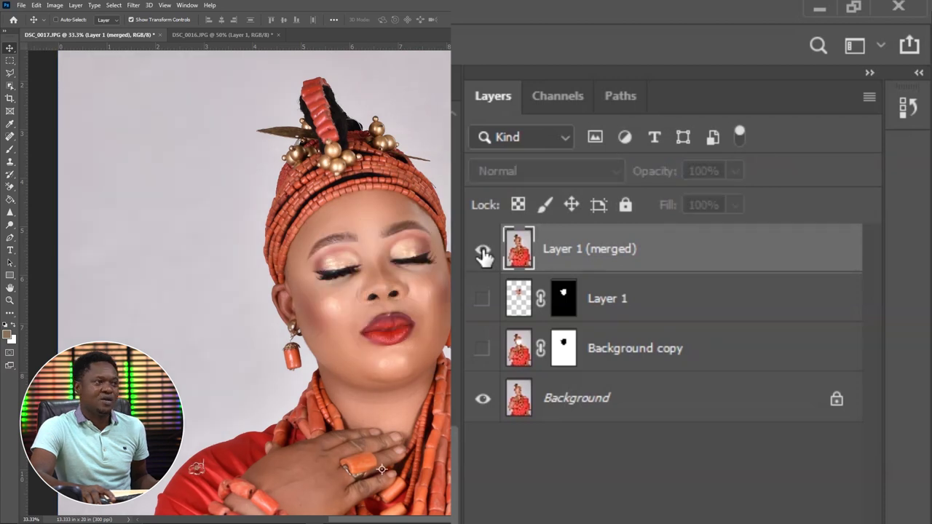
click(483, 253)
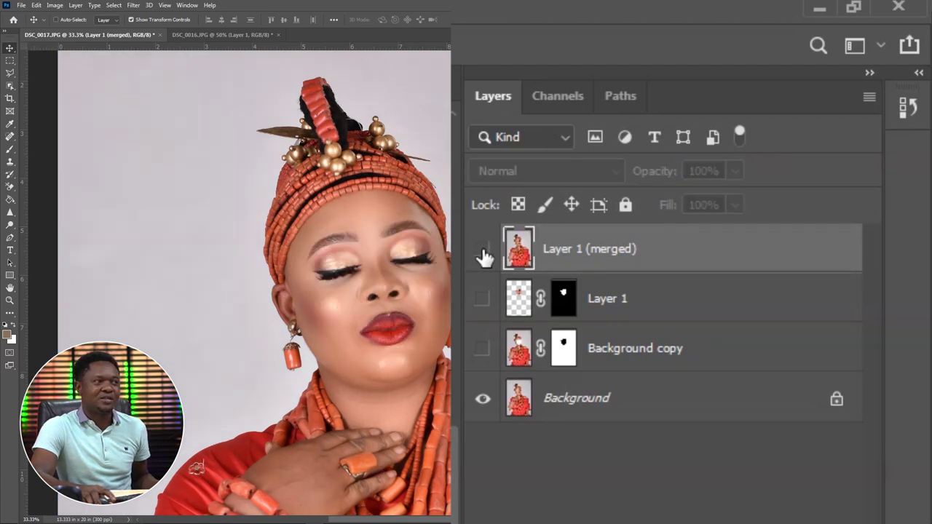
click(483, 253)
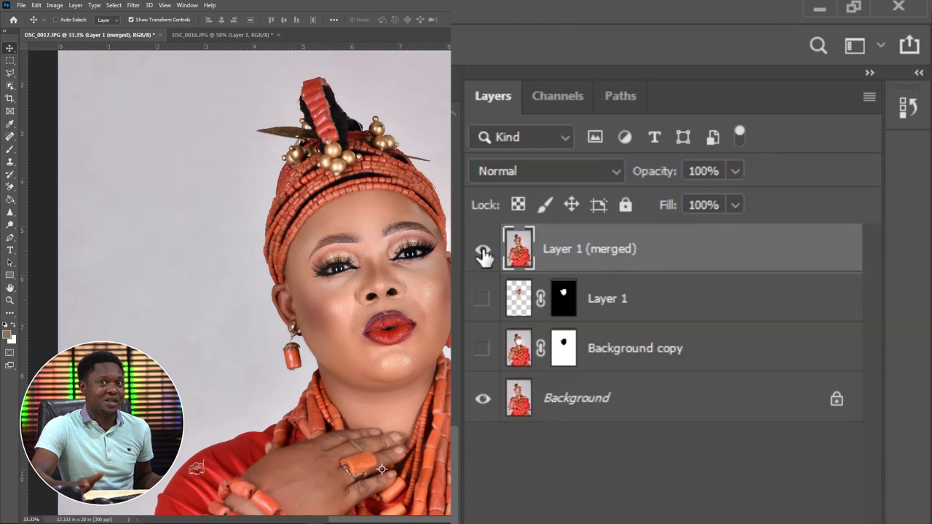